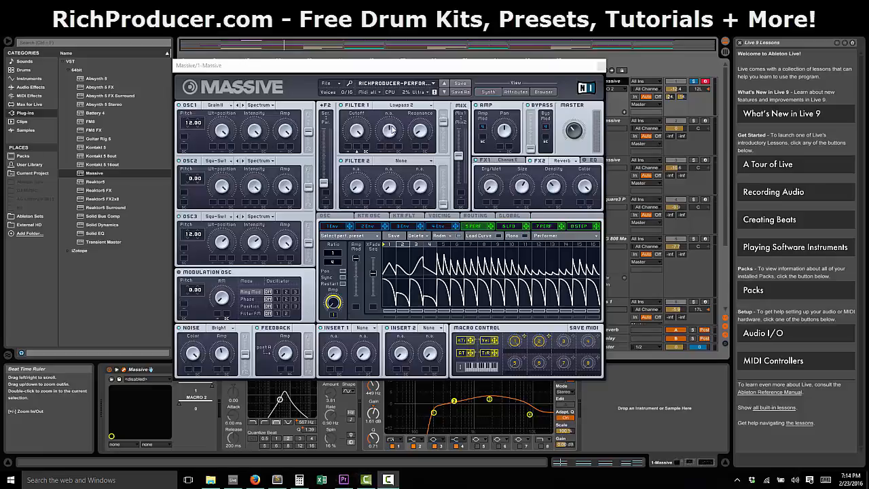
click(329, 83)
click(311, 82)
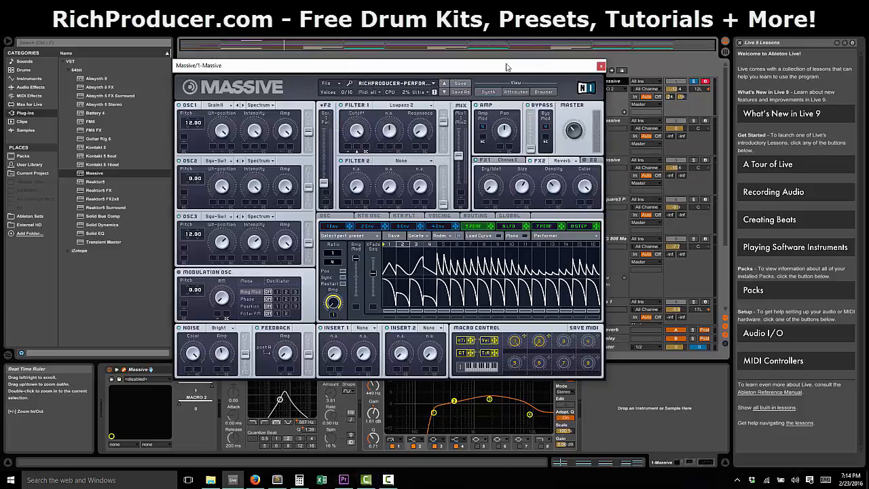
Set oscillator 1's wavetable to Digigrain II and oscillator 2's wavetable to Square-Saw I.
click(225, 107)
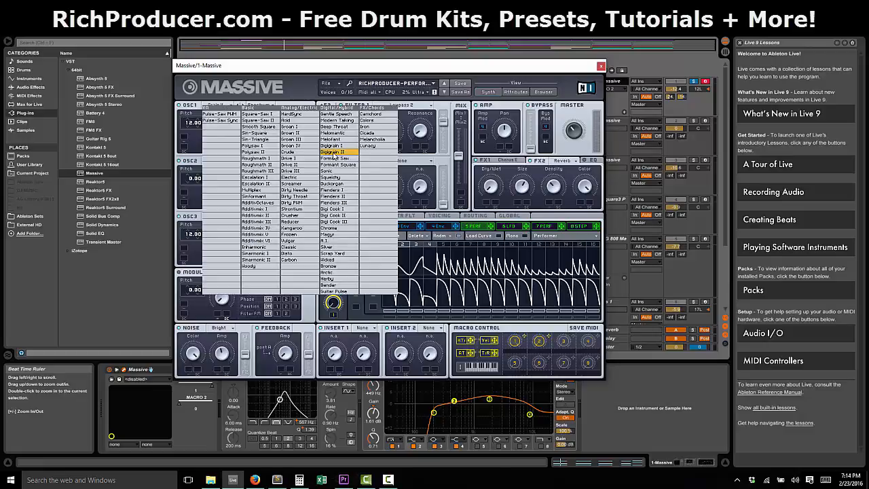
click(334, 154)
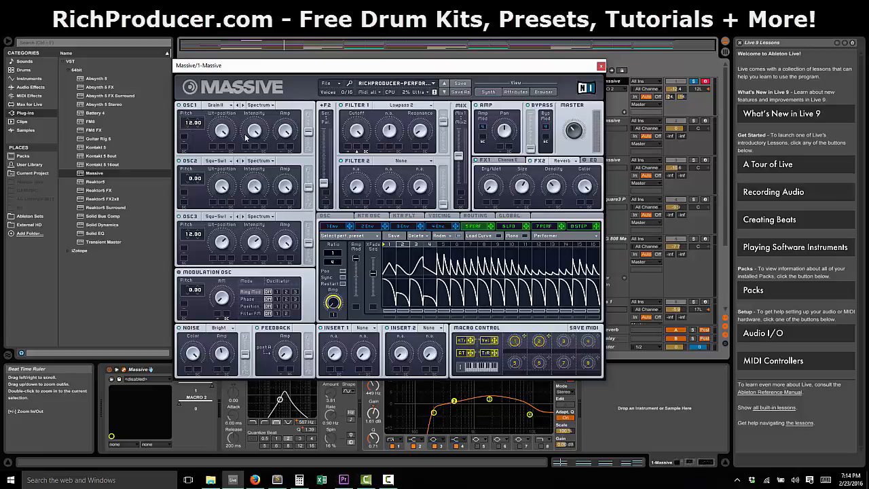
click(216, 162)
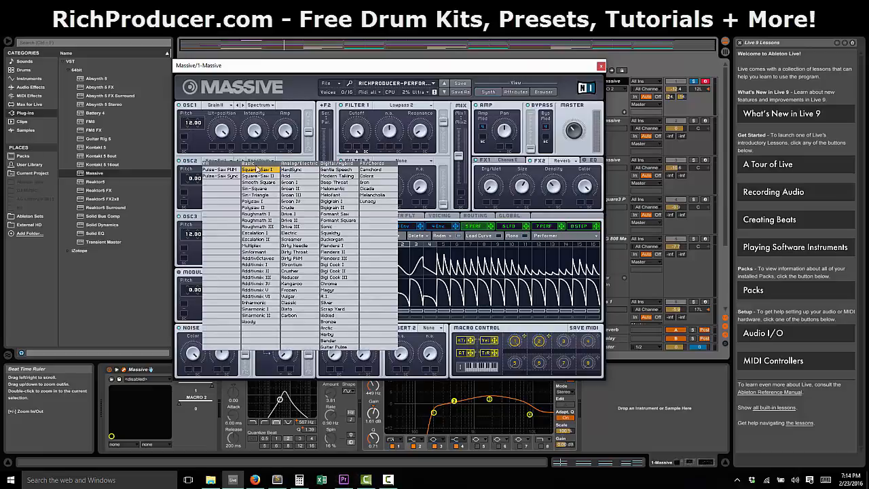
click(259, 170)
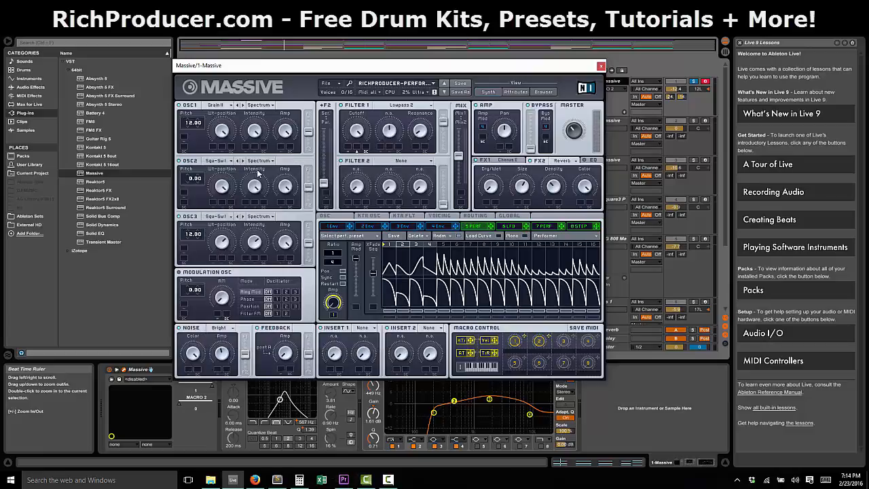
Look through the wavetable choices for oscillator 3 and the noise type choices, leaving both selections as they are.
click(220, 218)
click(272, 201)
click(222, 330)
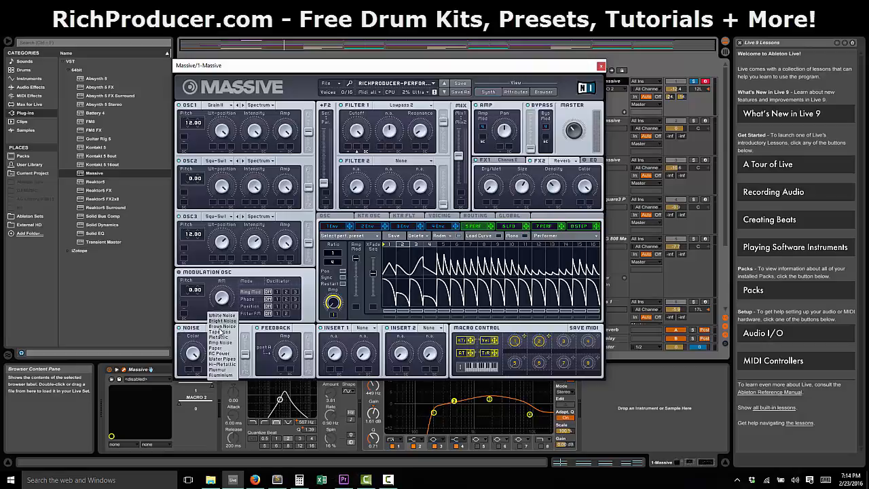
click(190, 343)
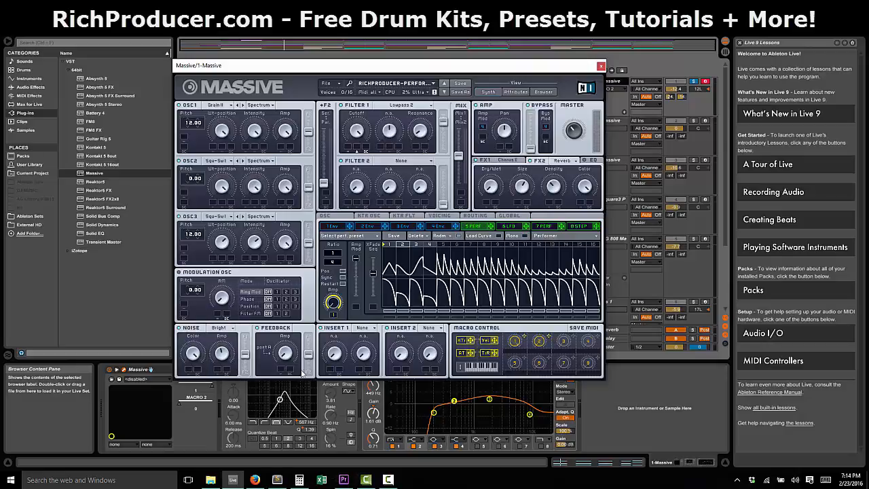
Review the effect types available for FX1 and view the Reverb settings of FX2.
click(514, 163)
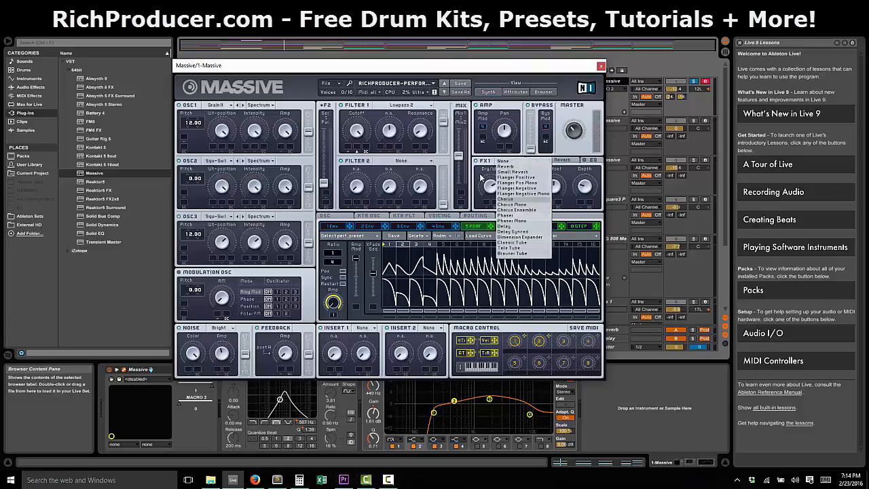
click(482, 180)
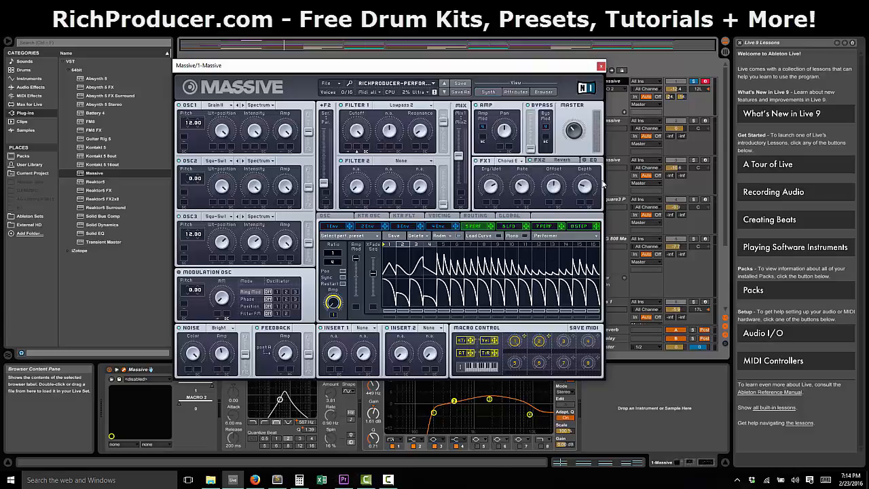
click(540, 161)
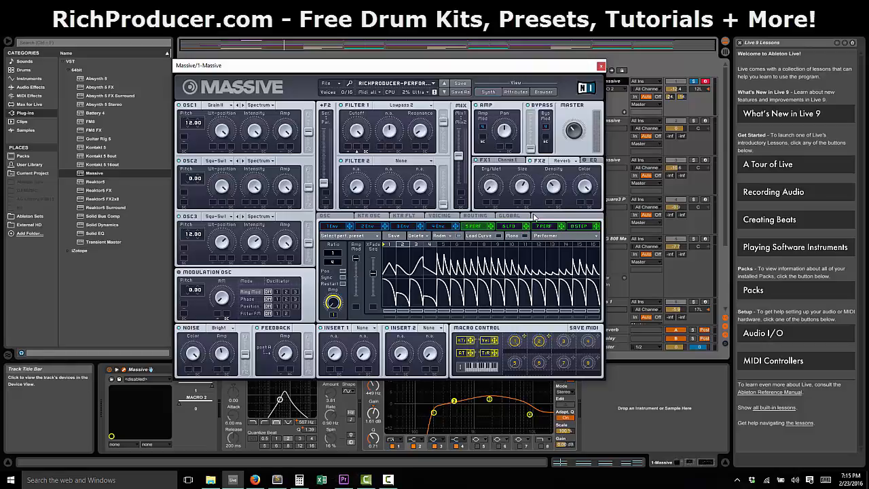
Set Filter 1's type to Lowpass 2.
click(417, 106)
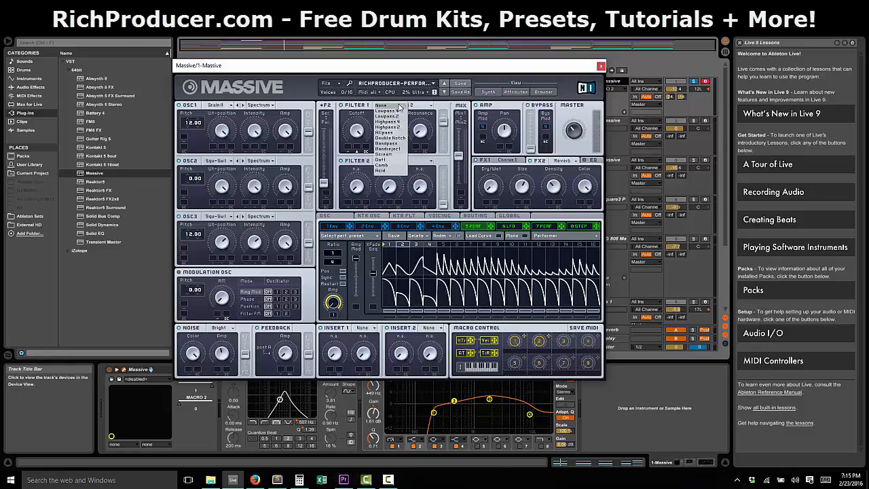
click(400, 106)
click(407, 105)
click(395, 117)
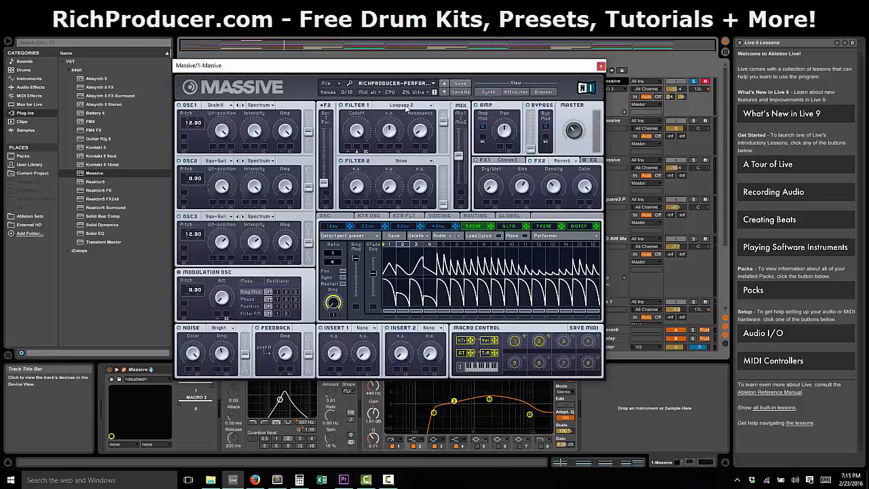
Show the voicing settings and examine the unison spread controls for pitch cutoff and pan position.
click(438, 215)
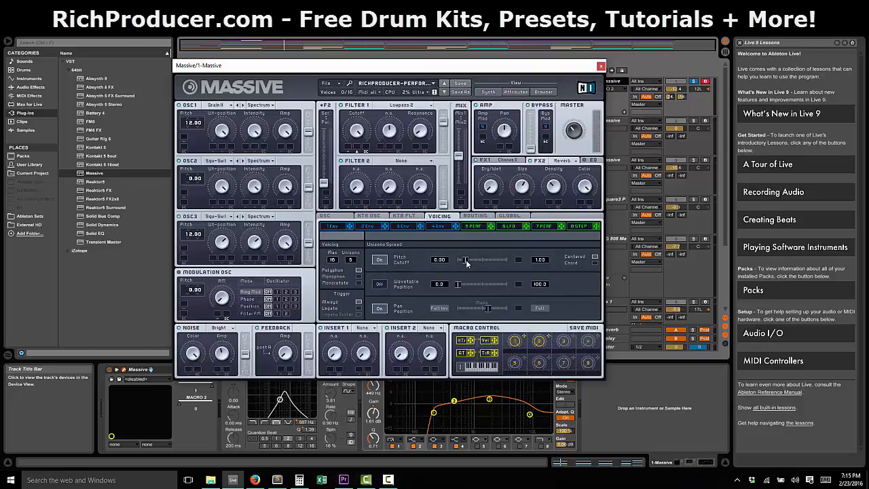
mouse_move(466, 259)
mouse_down()
mouse_move(474, 267)
mouse_move(466, 266)
mouse_up()
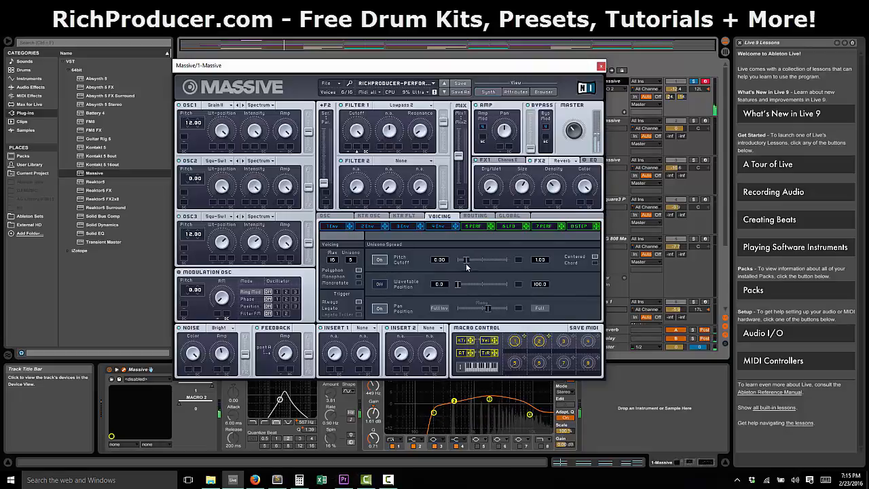
click(380, 309)
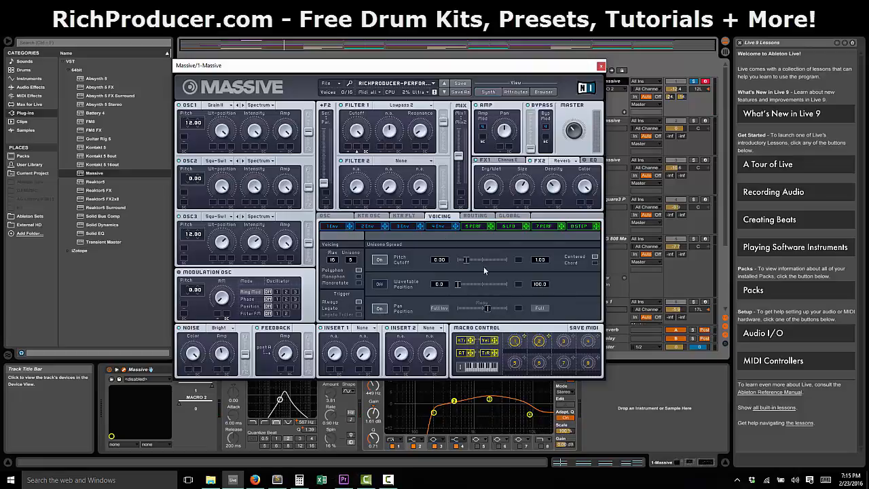
Open envelope 4 and fine-tune its release, decay level and attack.
click(437, 227)
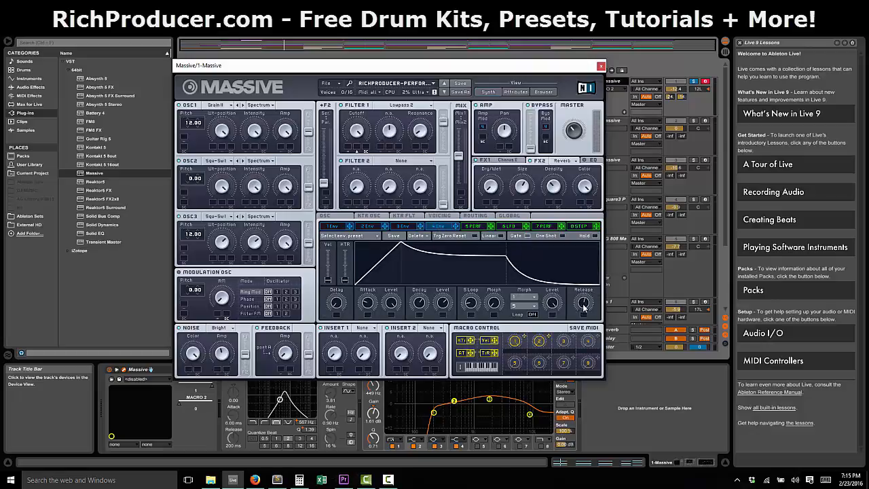
drag(584, 306, 588, 311)
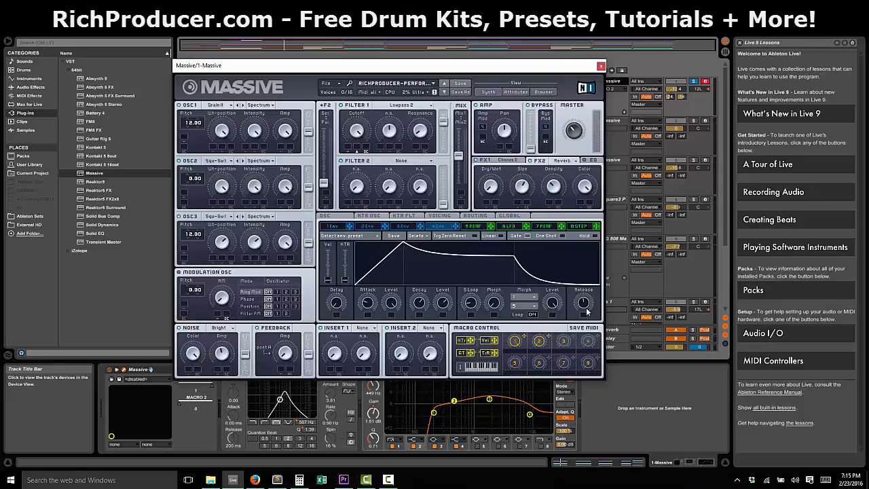
drag(444, 306, 446, 304)
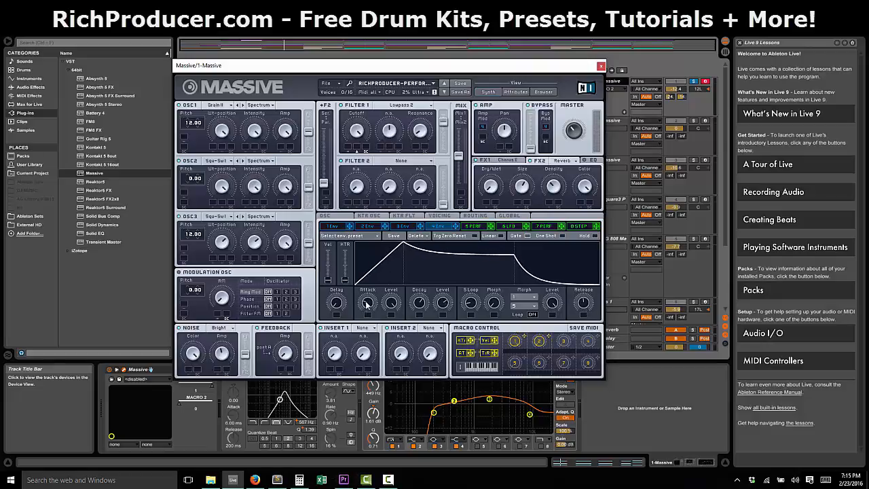
drag(367, 306, 367, 305)
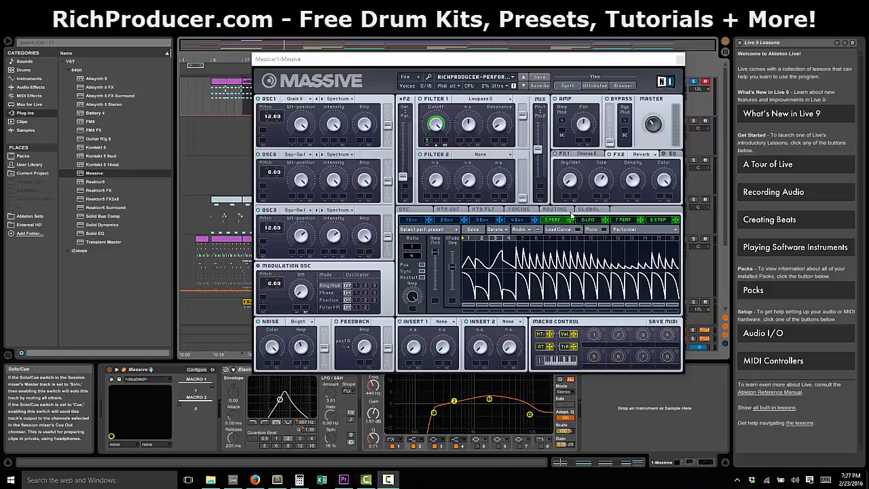
Clear the modulation slot on Filter 1's cutoff and try modulator 5 as an LFO before setting it back to Performer.
right_click(427, 141)
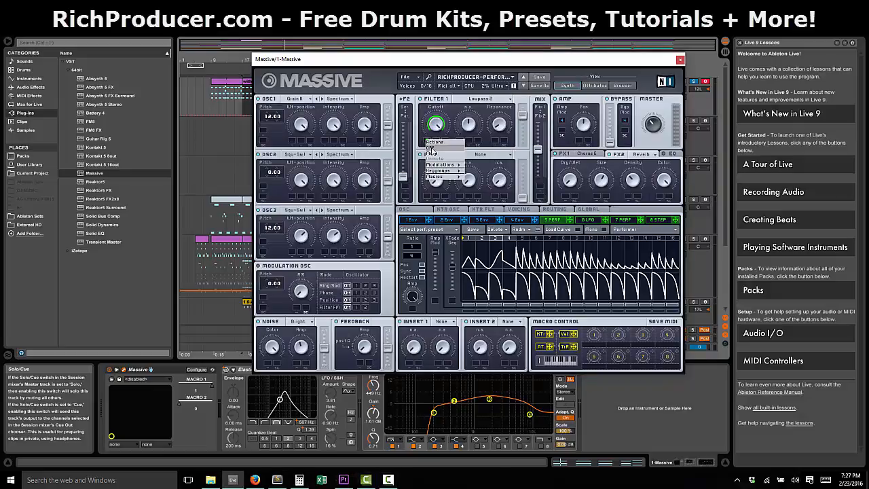
click(429, 150)
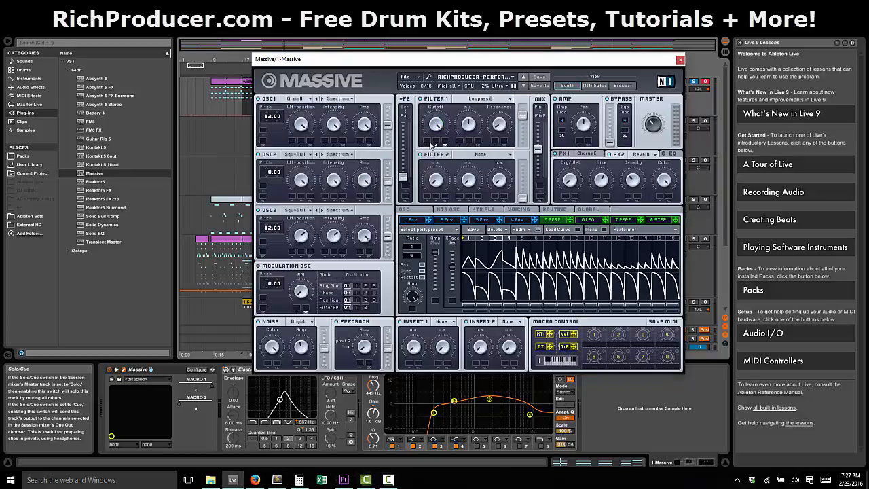
click(627, 233)
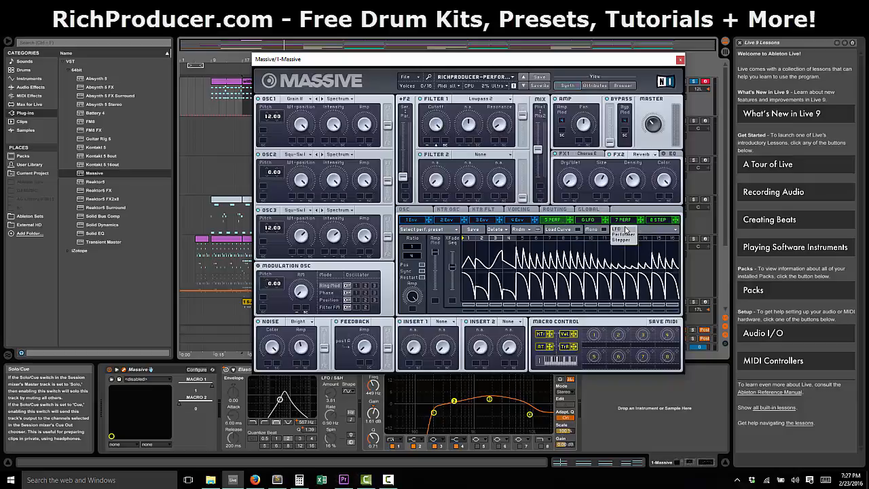
click(626, 232)
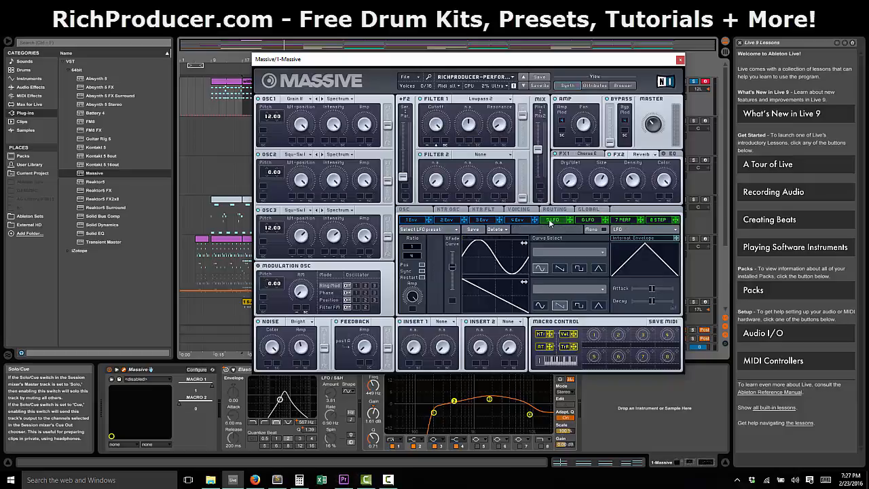
click(636, 231)
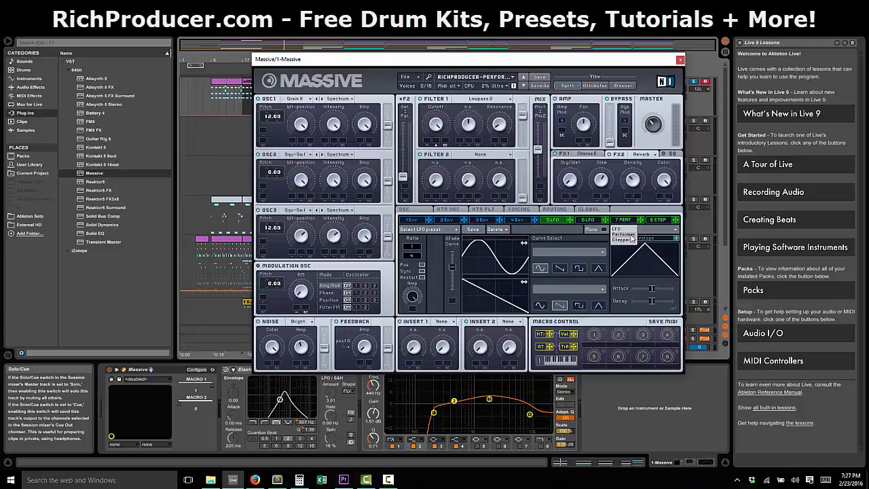
click(631, 235)
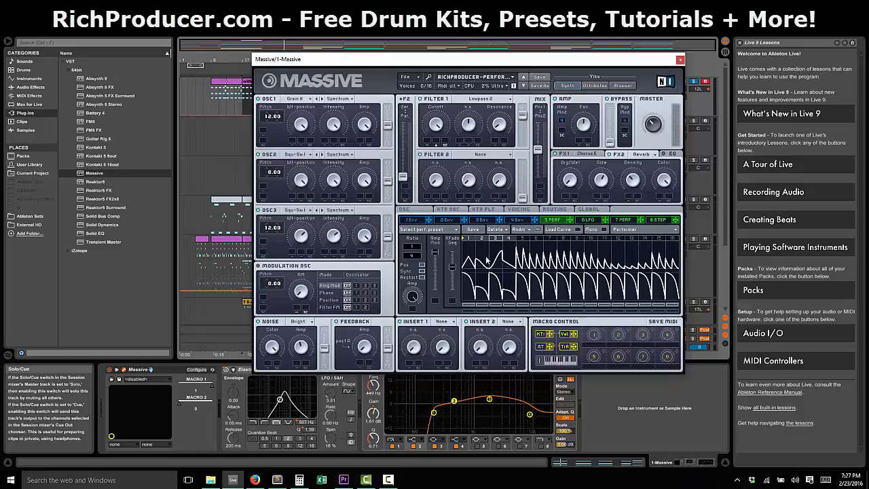
Assign modulator 5's Performer to the first modulation slot of Filter 1's cutoff and set its modulation range around the knob.
drag(572, 221, 452, 52)
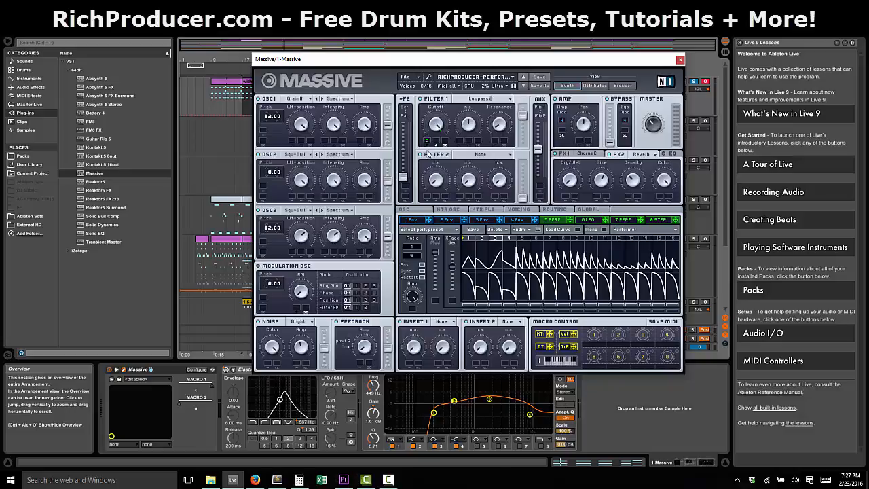
drag(428, 154, 431, 212)
drag(428, 142, 435, 112)
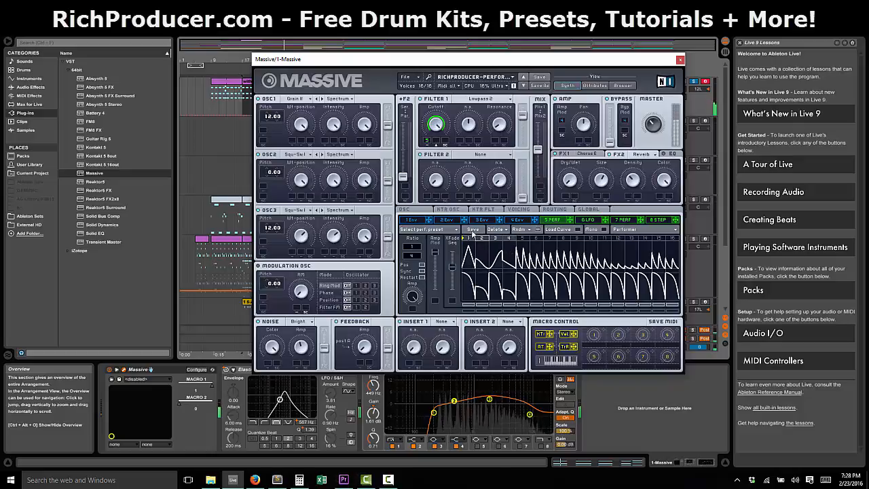
Reshape the amplitudes of the first steps in the Performer's upper curve and raise the sequence crossfade.
mouse_move(473, 234)
mouse_down()
mouse_move(510, 237)
mouse_move(474, 237)
mouse_move(483, 289)
mouse_move(513, 239)
mouse_move(468, 238)
mouse_move(480, 231)
mouse_move(470, 252)
mouse_move(480, 261)
mouse_move(505, 256)
mouse_move(509, 267)
mouse_move(484, 239)
mouse_move(504, 242)
mouse_move(526, 270)
mouse_up()
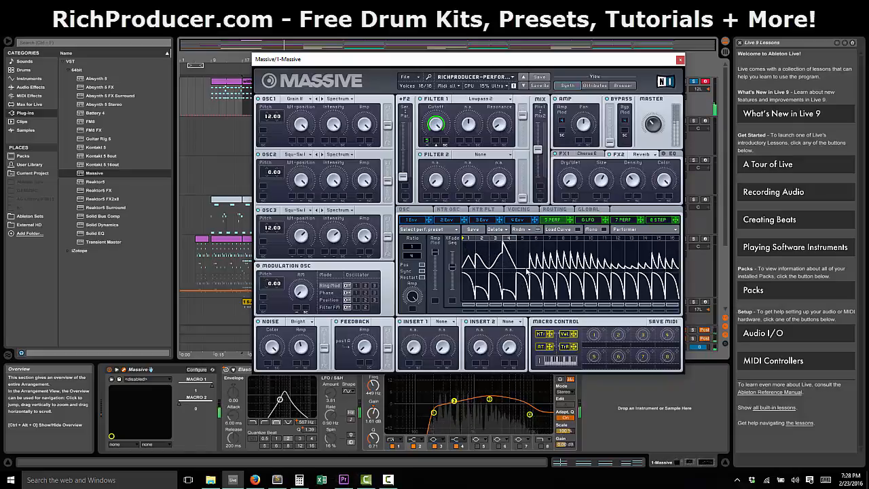
mouse_move(454, 270)
mouse_down()
mouse_move(454, 252)
mouse_move(453, 288)
mouse_move(459, 261)
mouse_up()
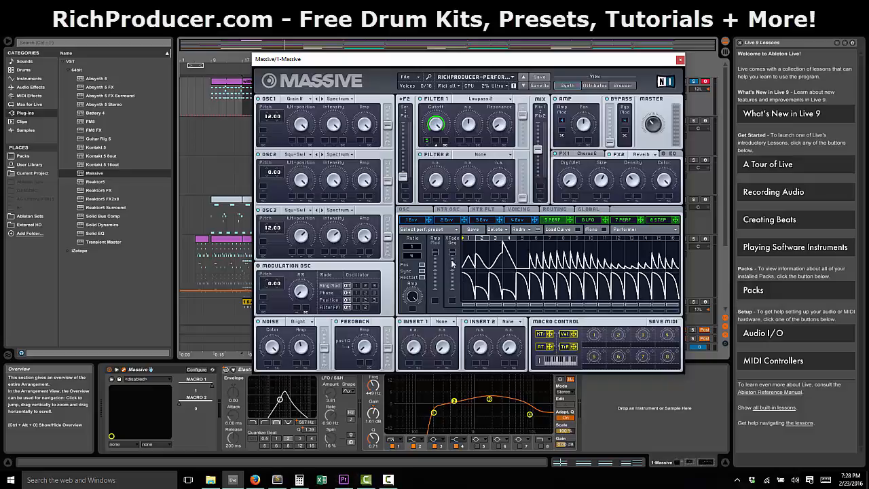
mouse_move(452, 263)
mouse_down()
mouse_move(453, 281)
mouse_move(454, 259)
mouse_up()
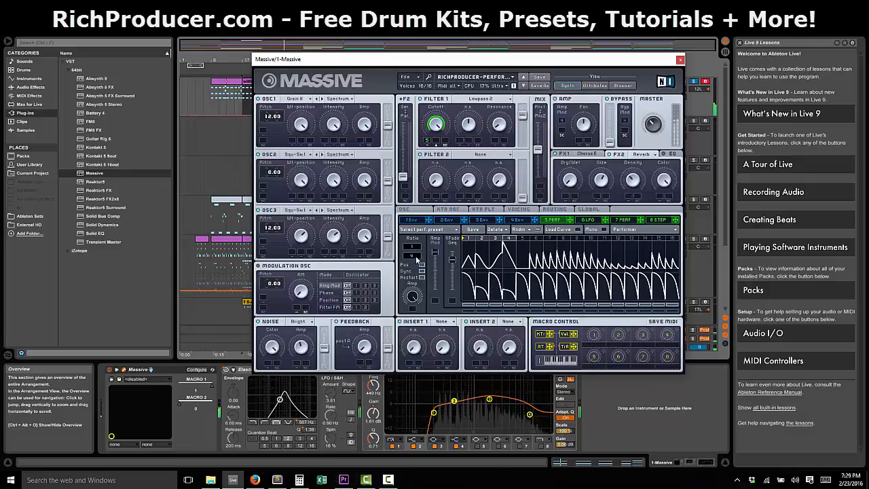
Turn the Performer's tempo sync off and back on.
click(422, 271)
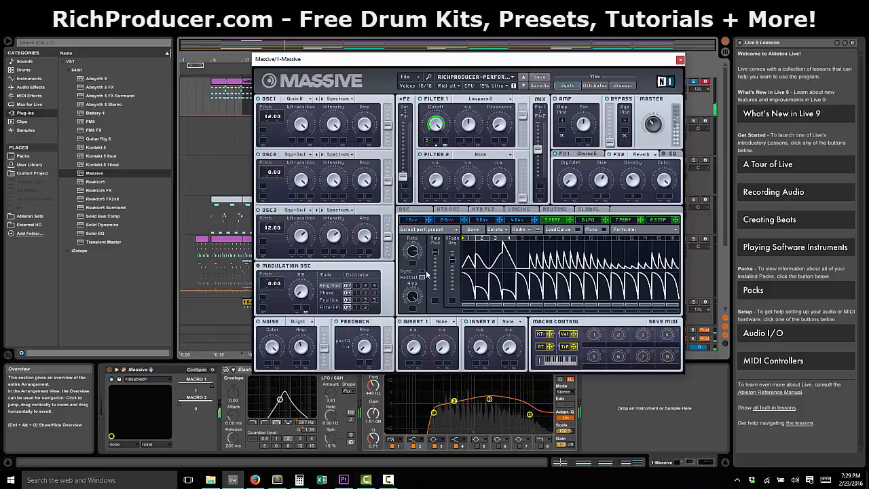
click(422, 270)
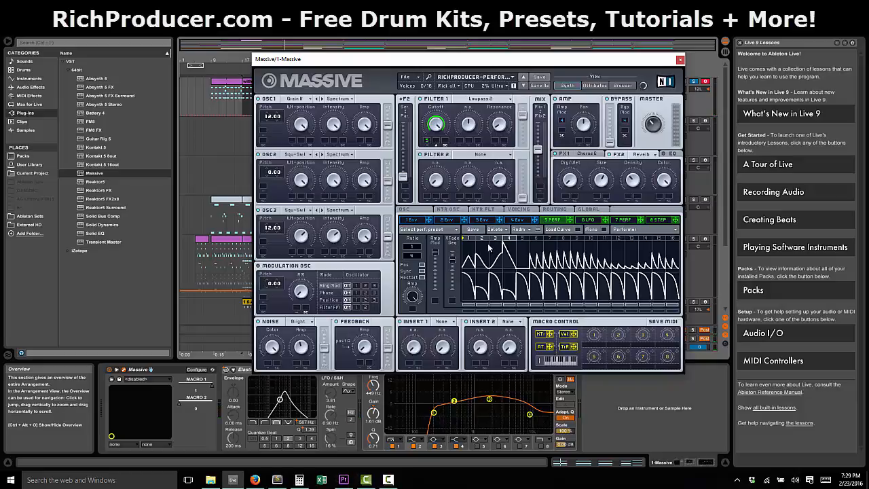
Mute the Performer modulation on Filter 1's cutoff and open the settings of LFO 6.
right_click(428, 142)
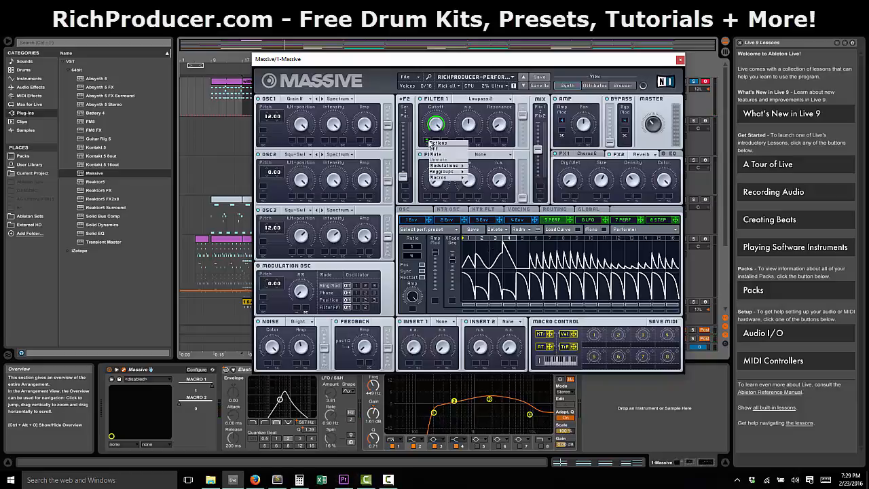
click(435, 155)
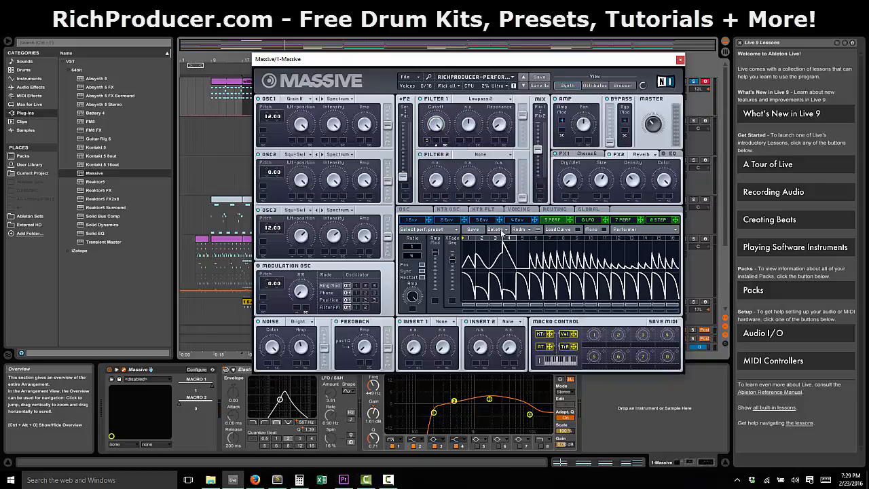
click(593, 221)
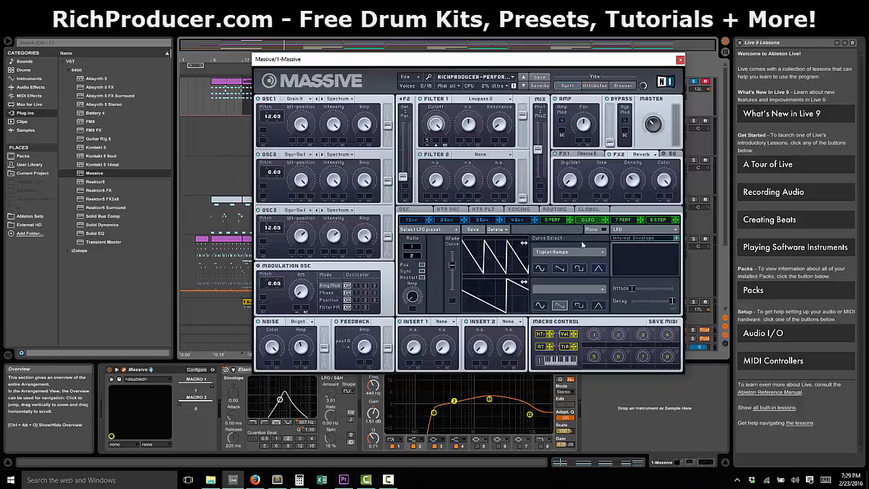
Choose the Triplet Ramps curve for LFO 6 and assign the LFO to the second modulation slot of Filter 1's cutoff.
click(565, 253)
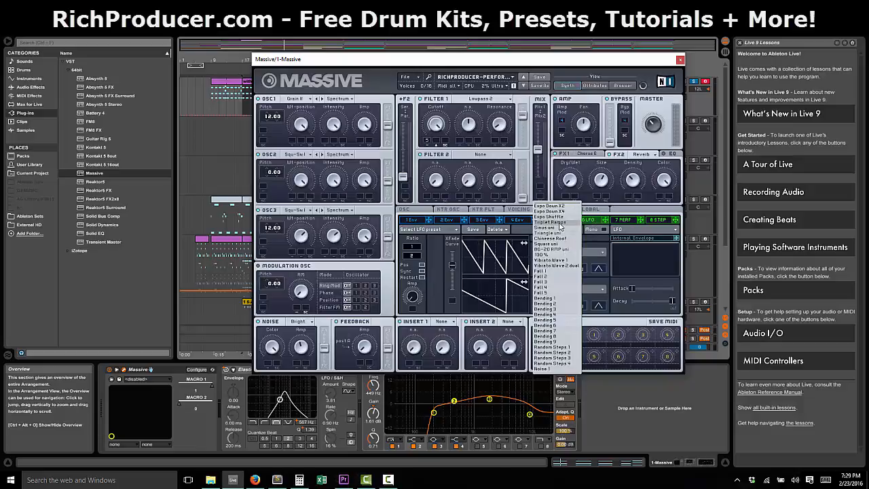
click(560, 223)
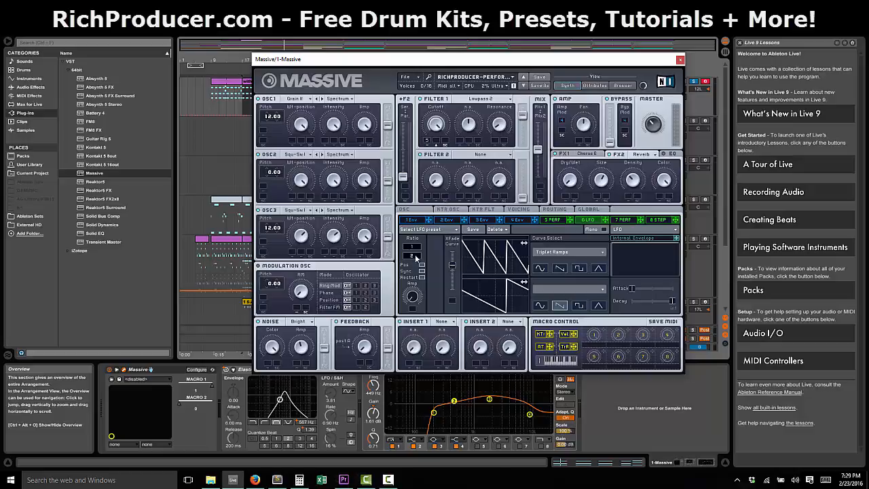
drag(602, 219, 436, 142)
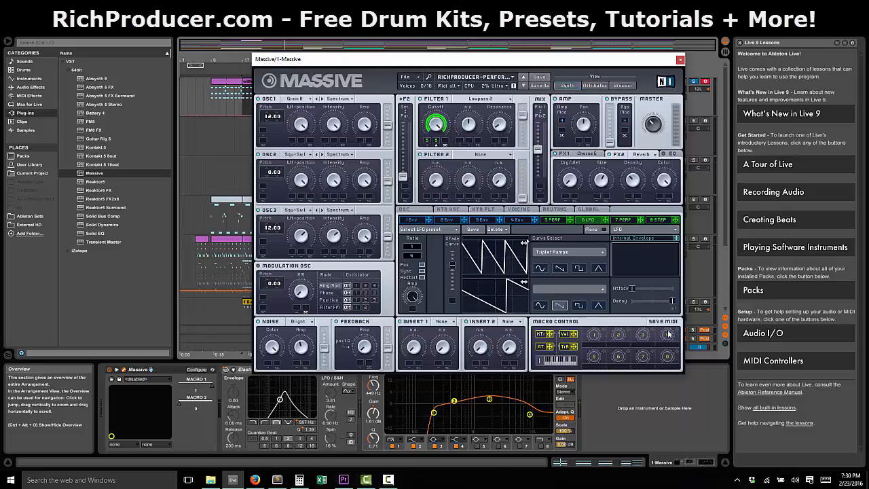
Link the amp knob of Performer 5 to macro 1 and the amp knob of LFO 6 to macro 2.
click(553, 221)
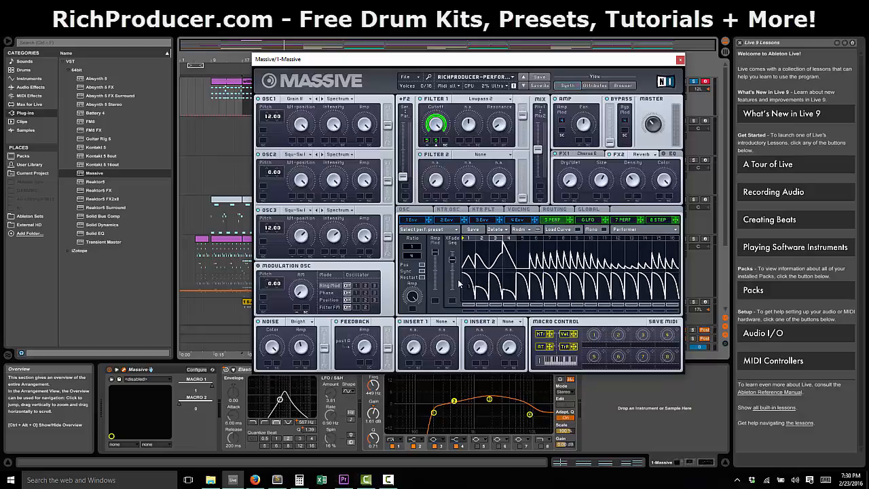
drag(412, 311, 424, 370)
drag(415, 315, 414, 287)
click(588, 220)
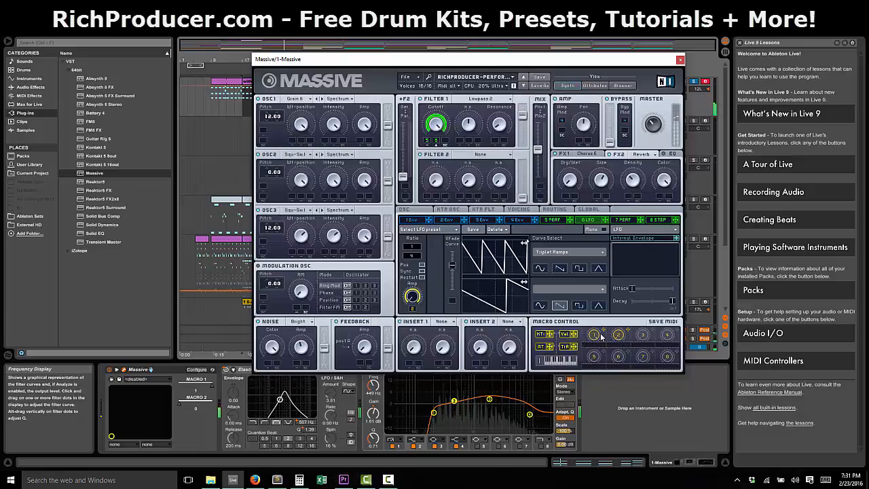
drag(601, 334, 655, 186)
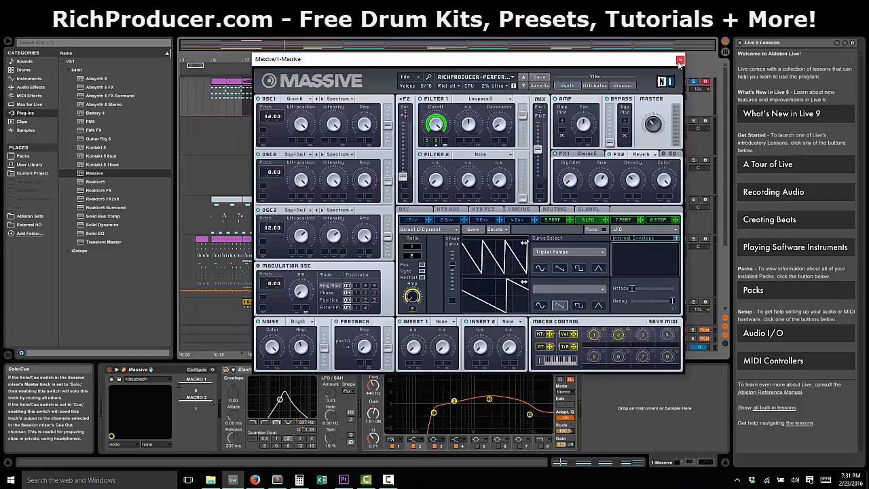
Reload the recently used RichProducer-Performer-Synth sound and close the Massive window.
click(407, 77)
mouse_move(418, 89)
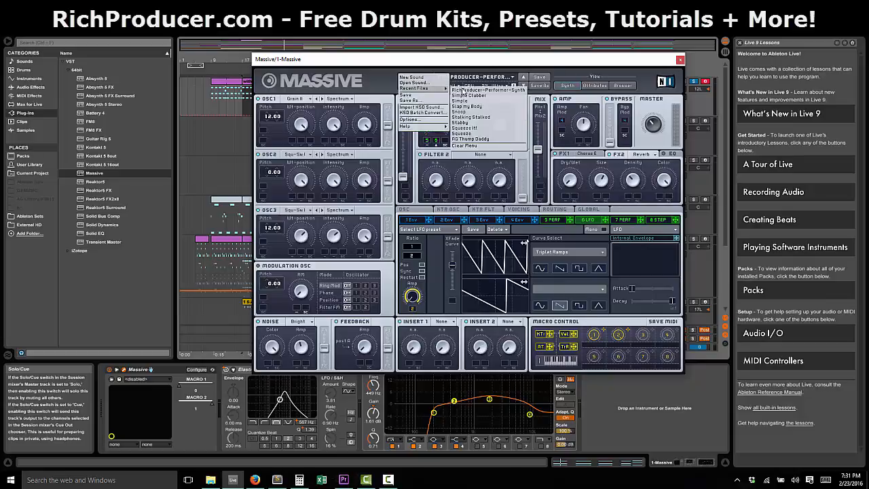
click(464, 90)
click(679, 60)
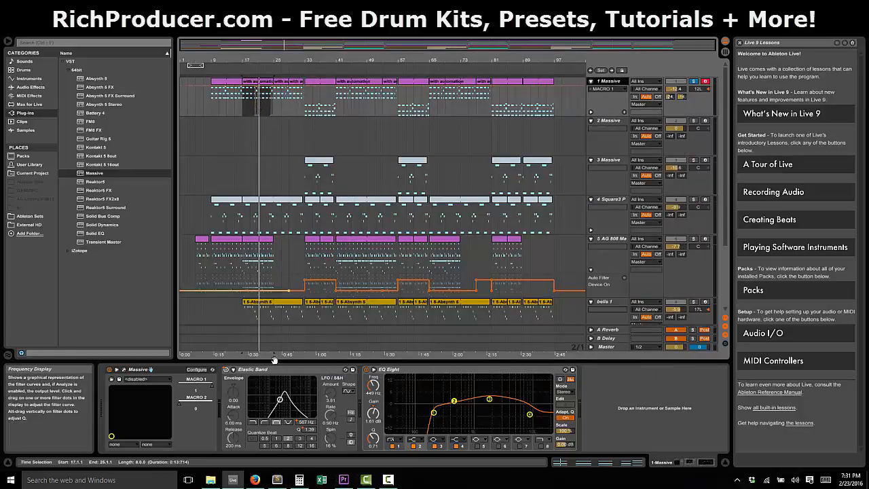
Reopen Massive on track 1 and review the Performer 5 and LFO 6 settings.
click(151, 370)
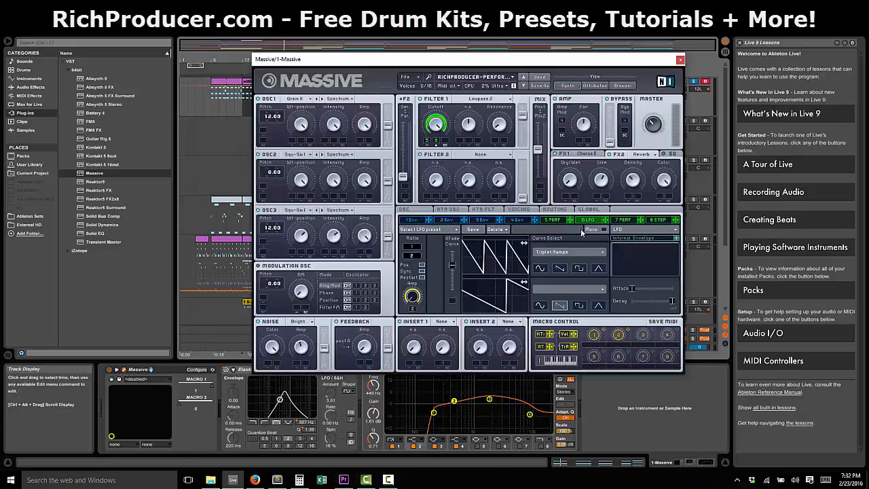
click(550, 220)
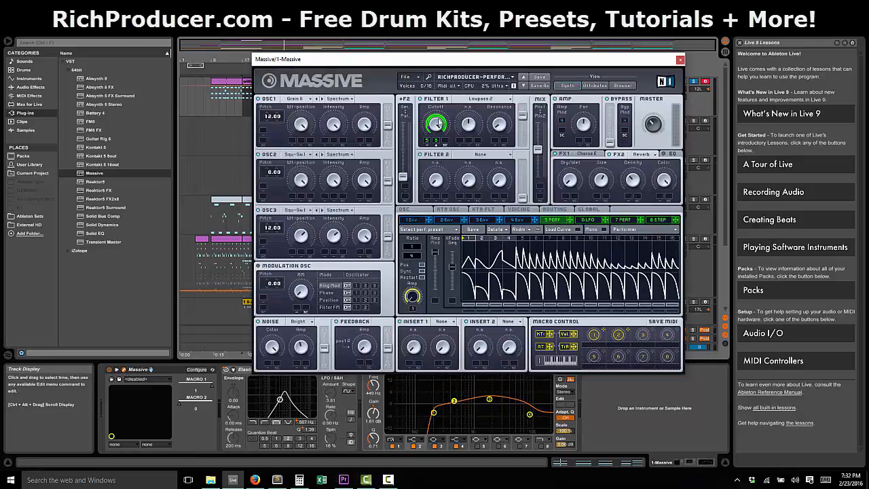
click(585, 221)
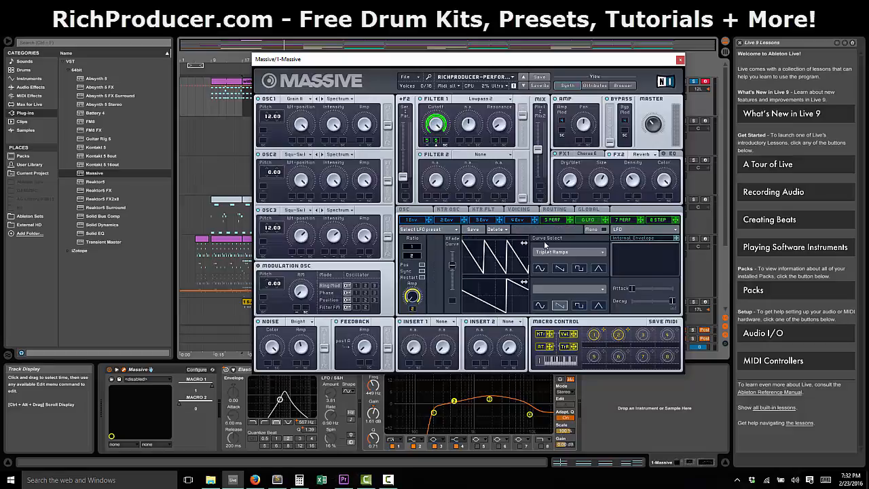
click(597, 229)
click(505, 242)
Launch track 1's "with automation" clip in the Session View and return to the Arrangement View.
key(Tab)
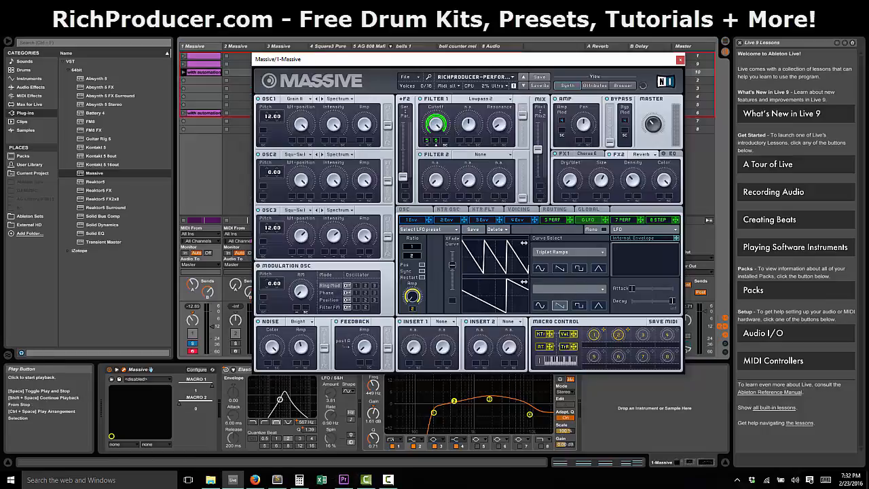
click(185, 74)
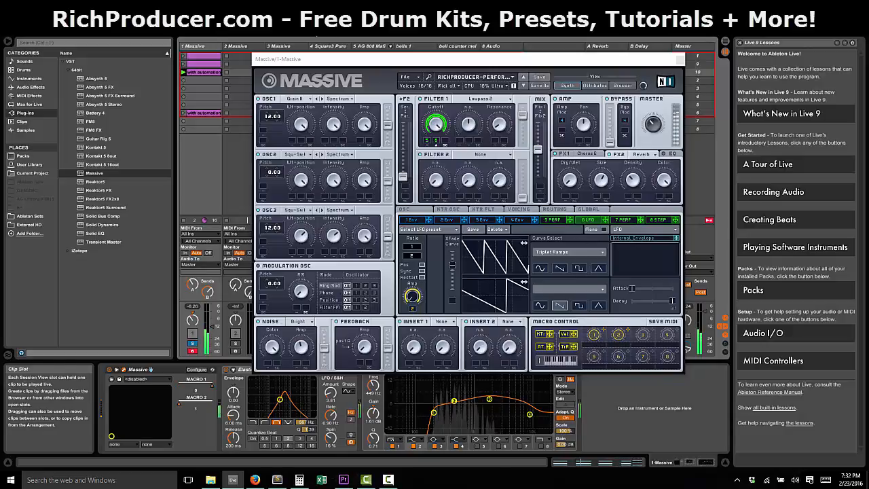
key(Tab)
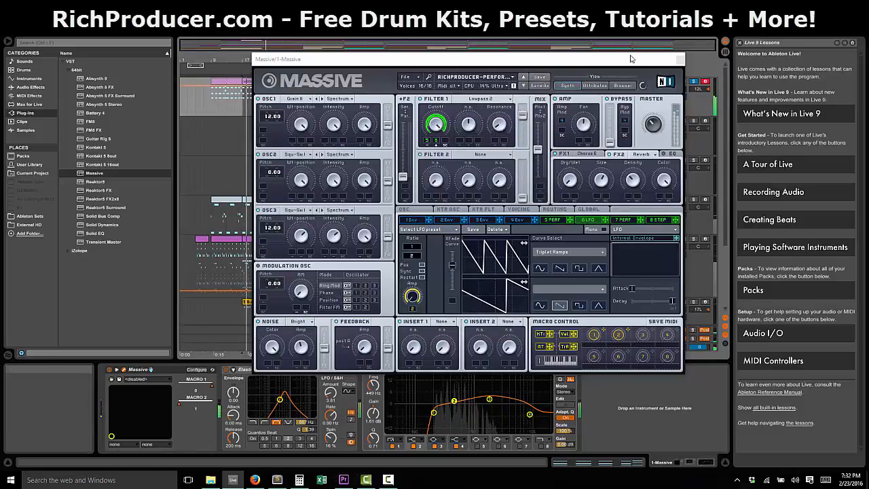
Move the Massive window aside to inspect track 1's macro automation, and place it back over the arrangement.
drag(630, 59, 619, 122)
click(583, 70)
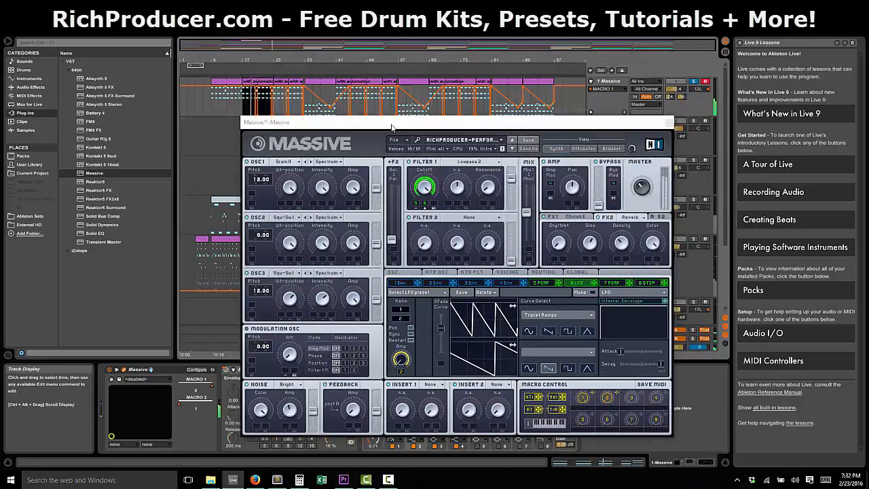
drag(390, 124, 370, 42)
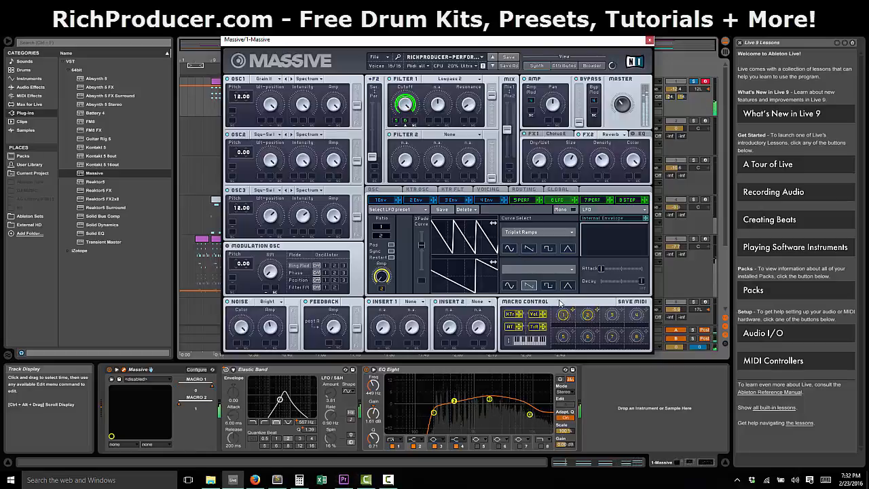
drag(347, 41, 341, 55)
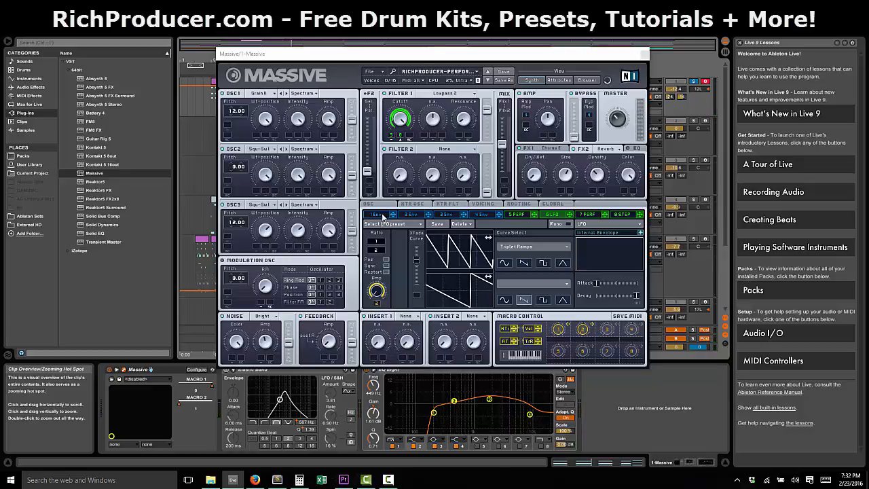
Open Performer 5's Load Curve palette and apply new curve shapes to steps 1 and 2 of the upper sequence.
click(524, 215)
click(520, 224)
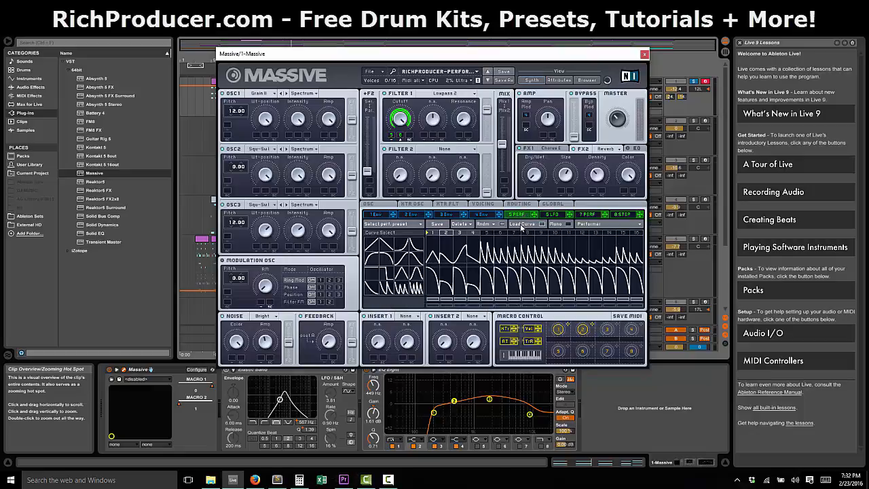
click(522, 224)
click(522, 225)
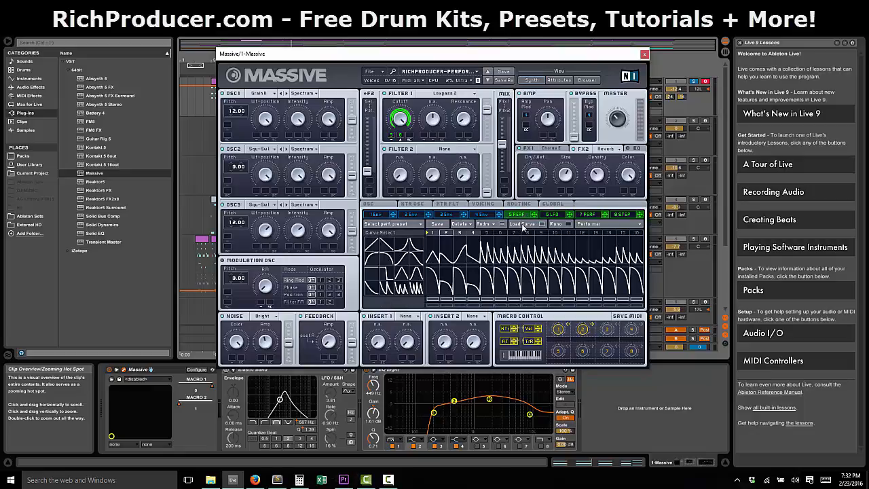
click(390, 254)
drag(443, 258, 447, 240)
click(406, 247)
click(433, 258)
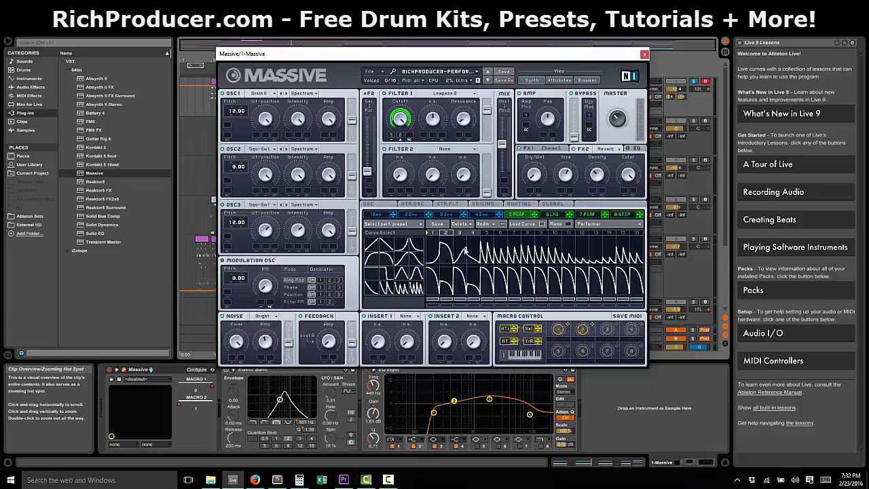
Apply different palette curve shapes to steps 4 and 3 of Performer 5's upper sequence.
click(416, 258)
click(473, 249)
click(393, 272)
click(464, 264)
View LFO 6's settings during playback and close the Massive window.
click(430, 29)
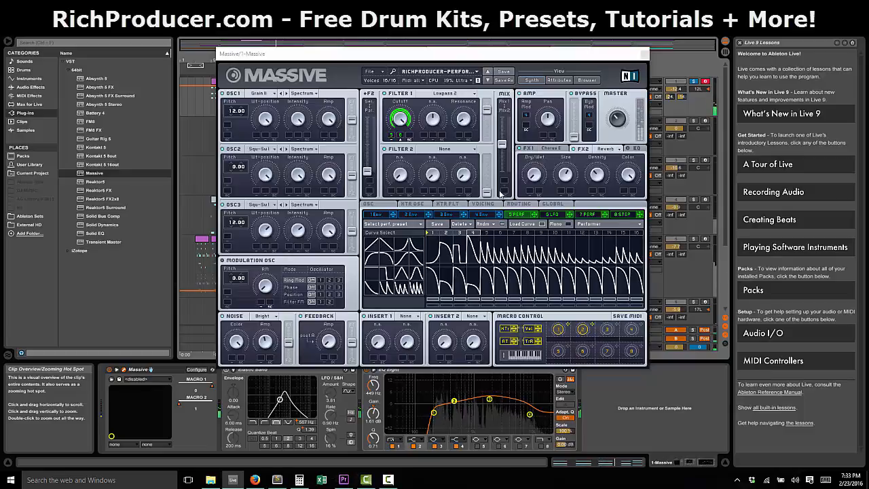
click(555, 216)
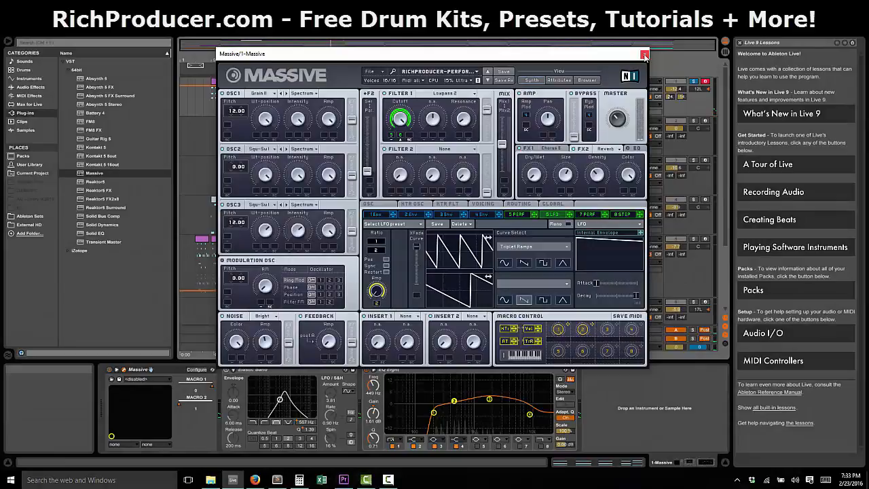
click(644, 54)
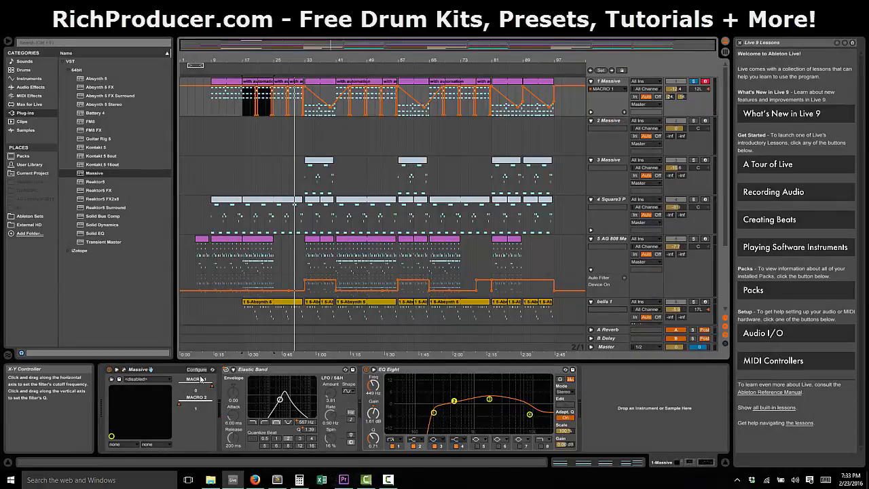
Reopen Massive, remove modulators 5 and 6 from Filter 1's cutoff, and close the plugin window.
click(125, 370)
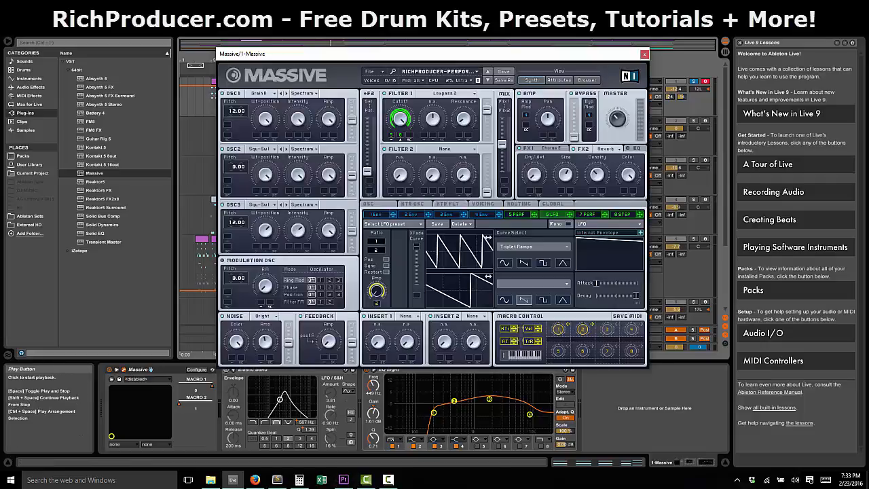
right_click(391, 135)
click(398, 143)
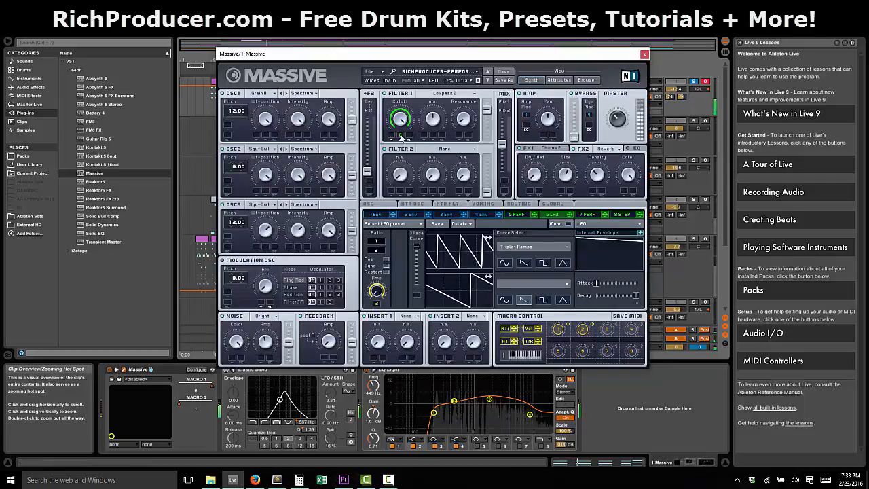
right_click(400, 135)
click(407, 143)
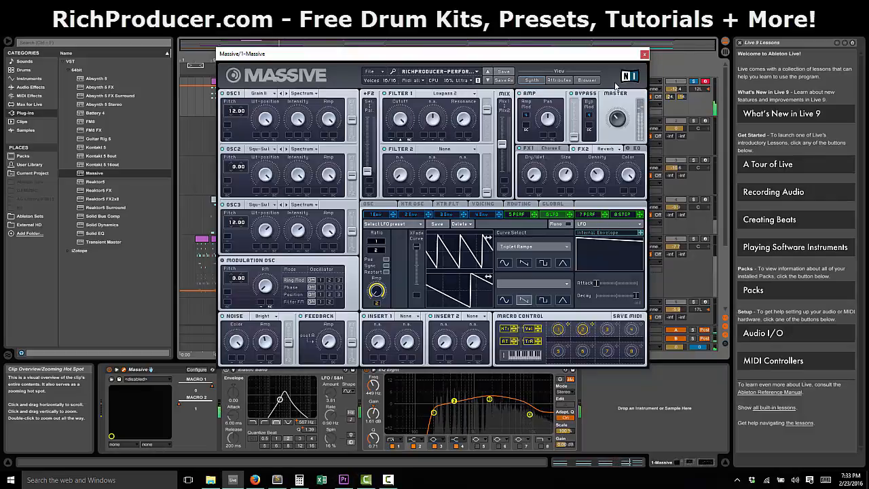
click(644, 54)
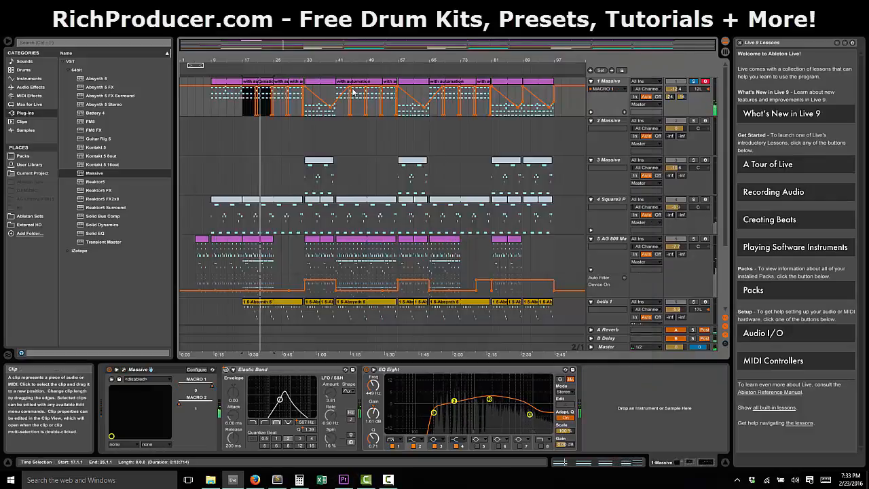